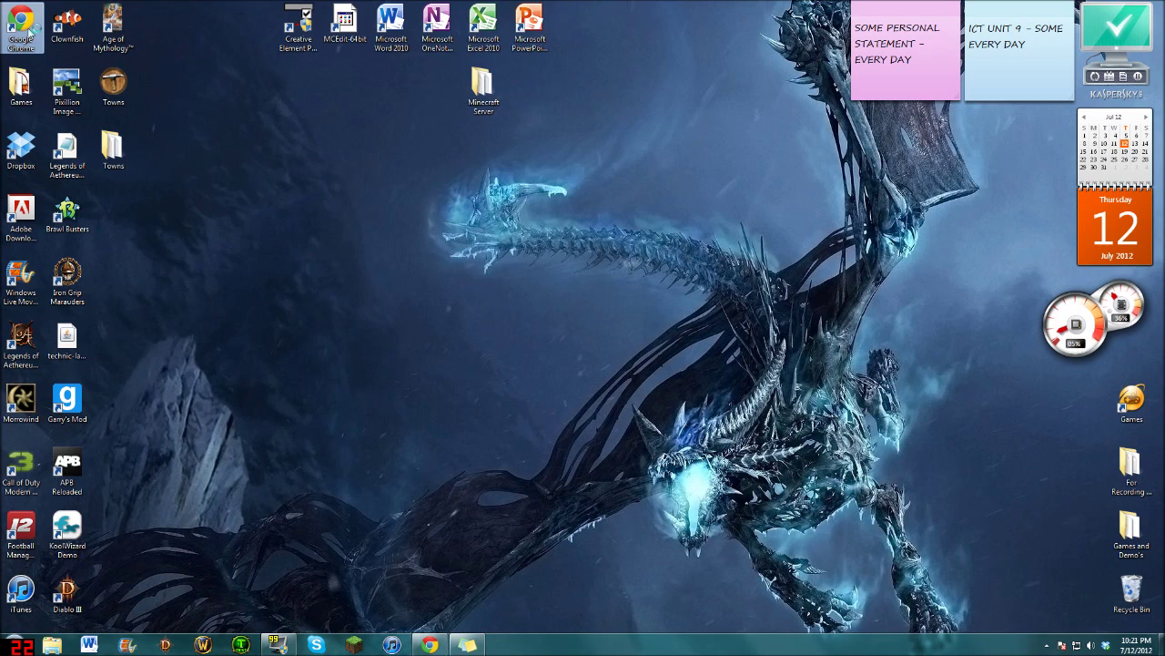
Open Google Chrome and load the Technic Pack website, technicpack.net
double_click(23, 30)
click(781, 13)
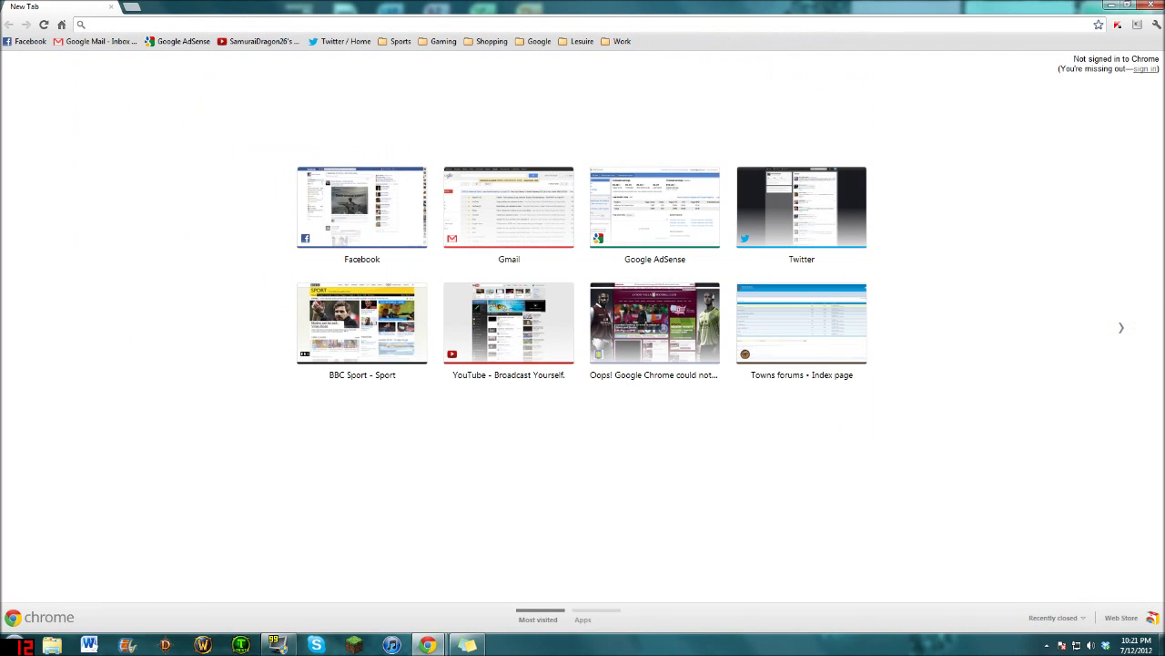
text(tec)
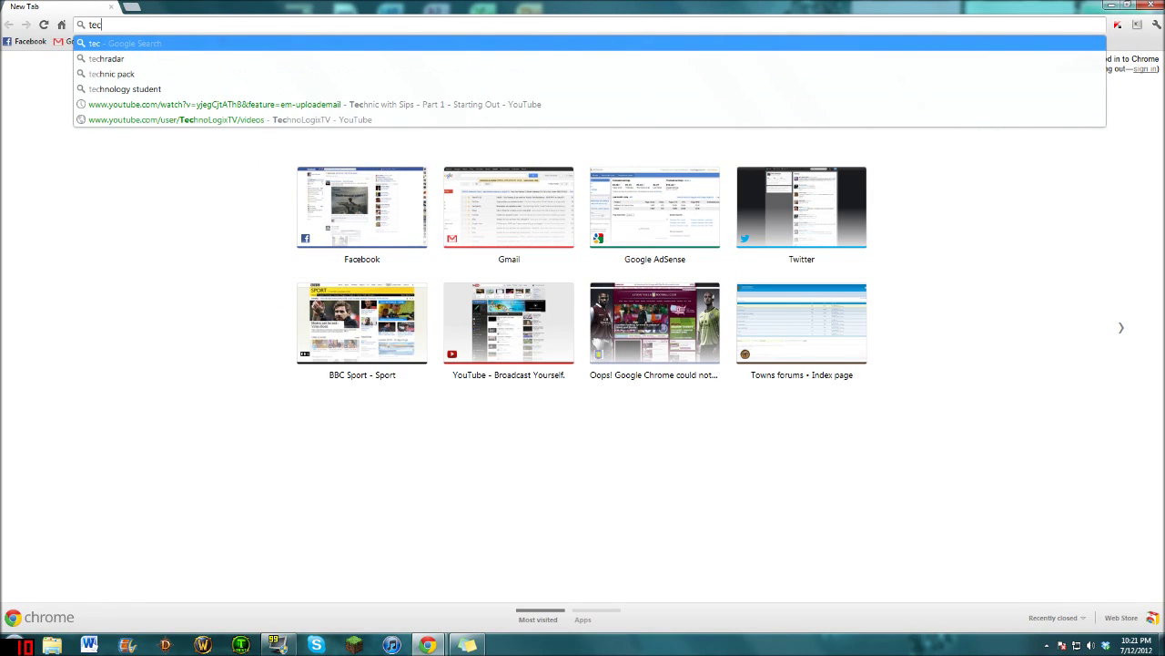
text(hnic pac)
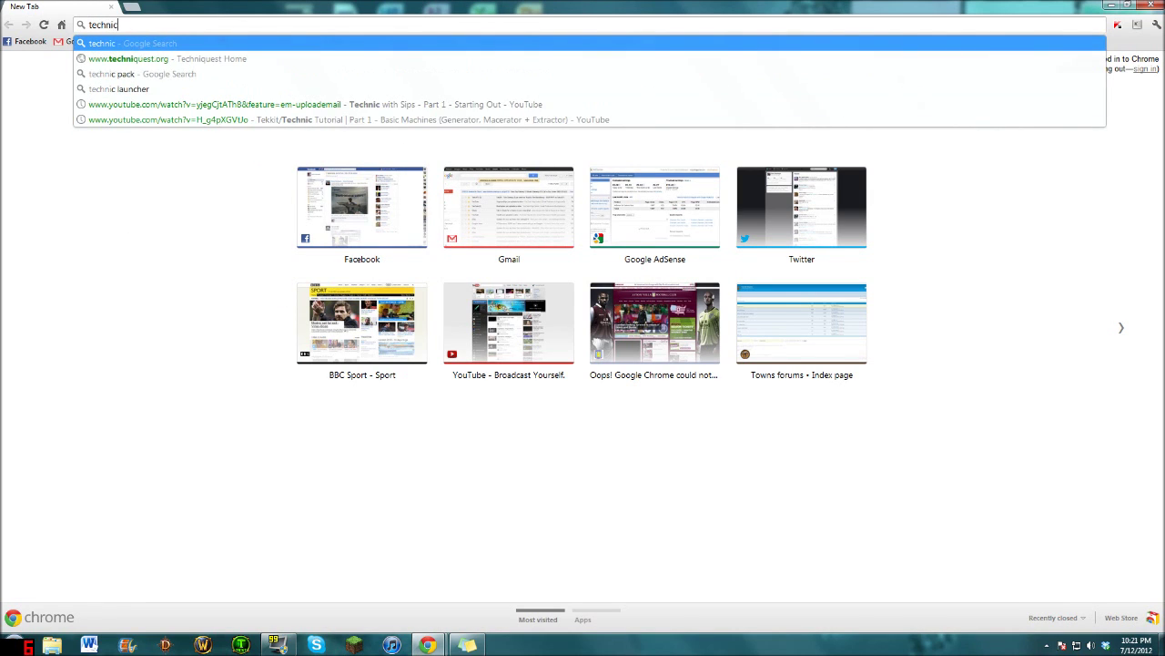
text(k)
key(Return)
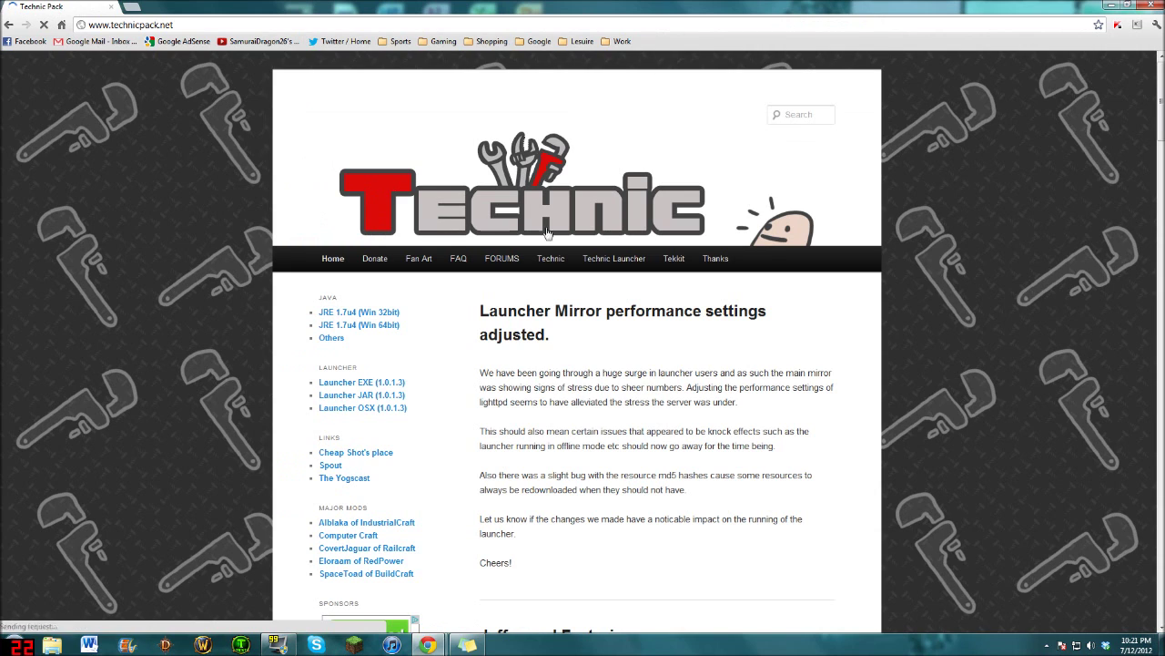
Go to the site's Technic Launcher page and download the EXE version for Windows
scroll(460, 317, down, 1)
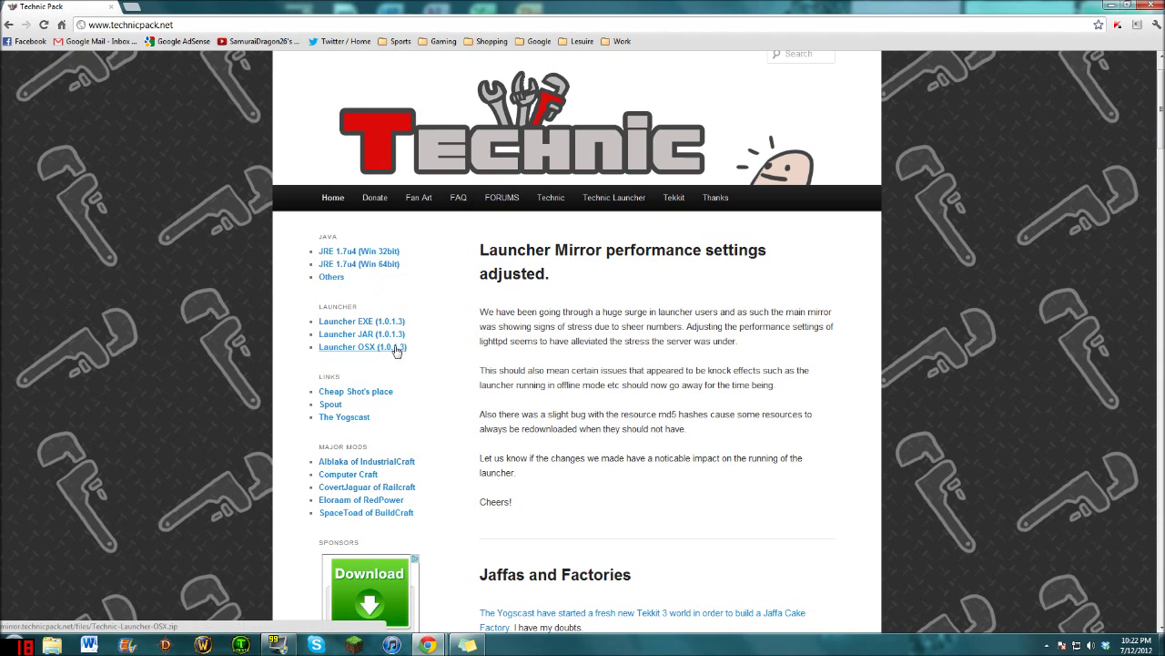
click(626, 200)
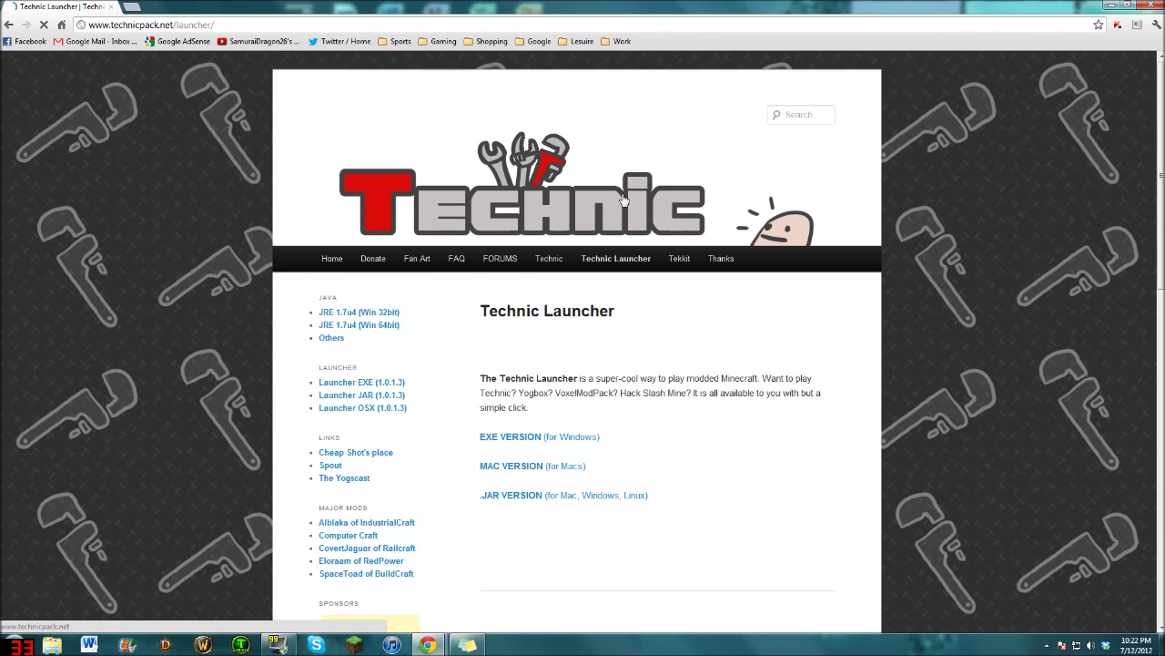
scroll(604, 374, down, 2)
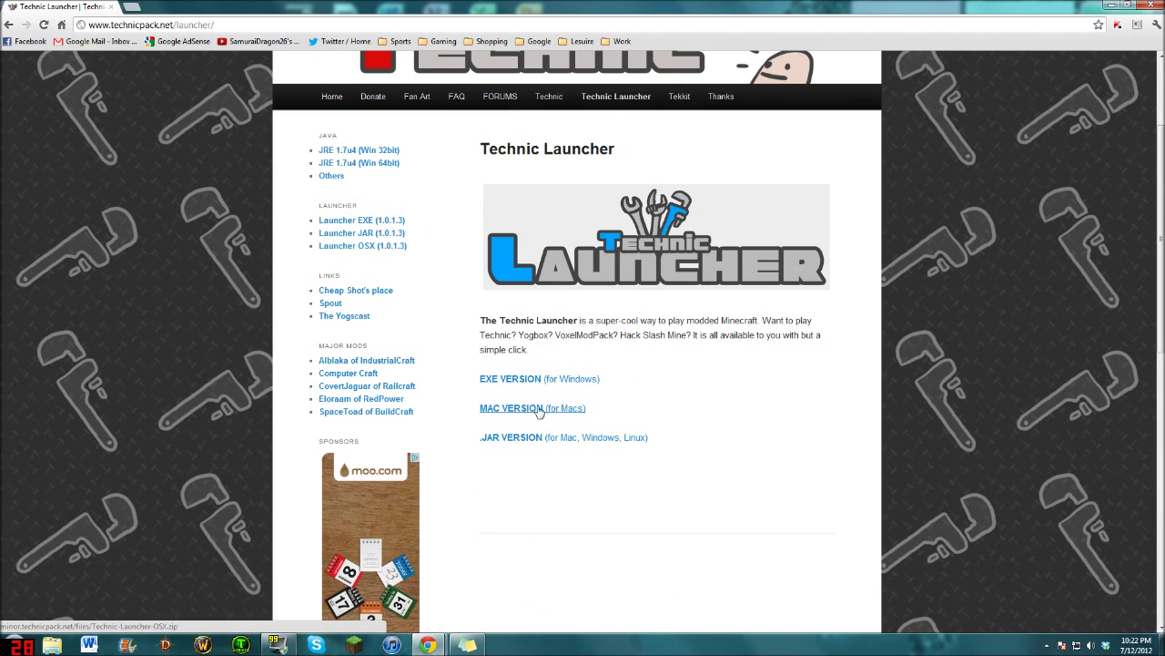
right_click(587, 383)
click(601, 390)
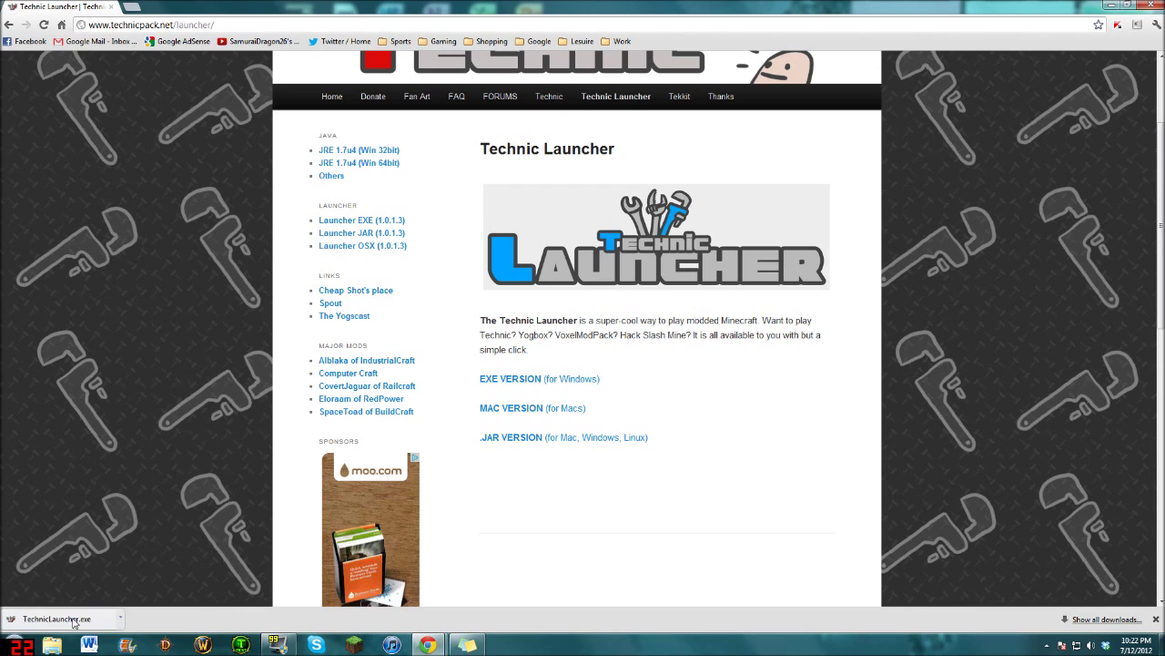
Run the downloaded TechnicLauncher.exe from the browser, accepting the security warning
click(71, 622)
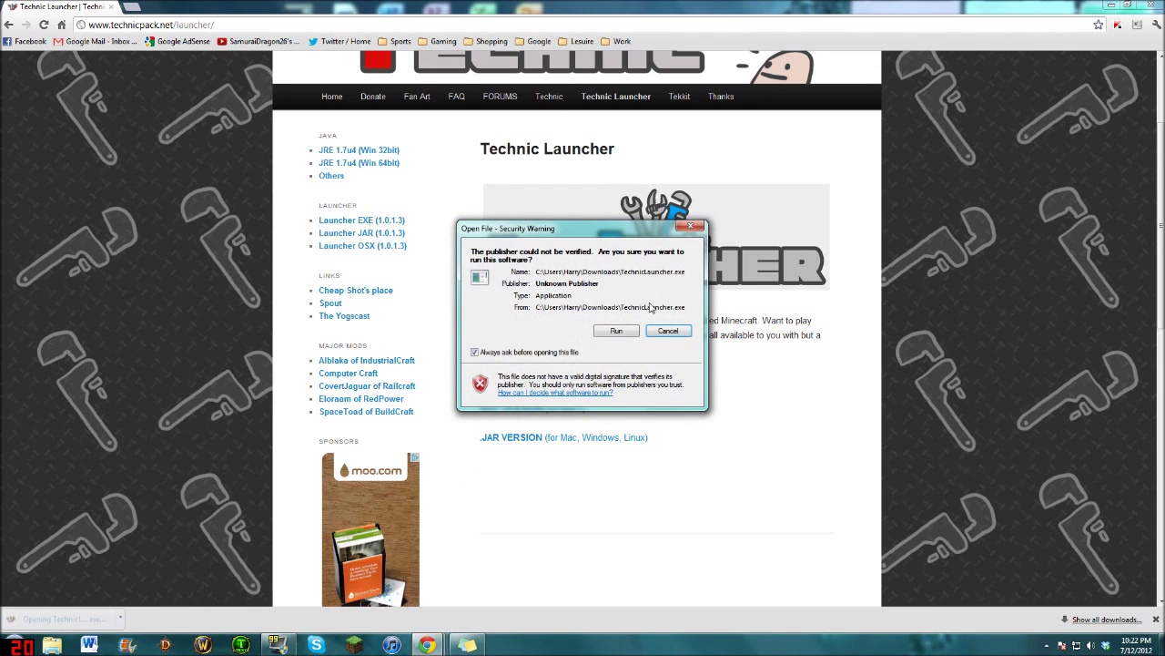
click(616, 332)
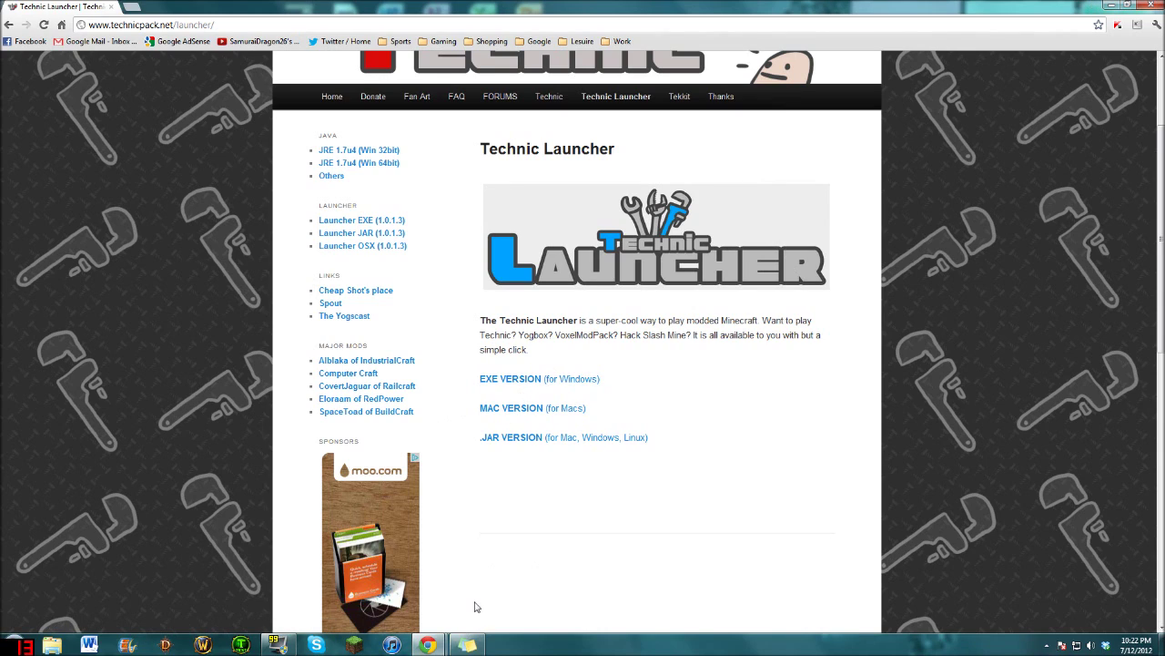
click(1111, 7)
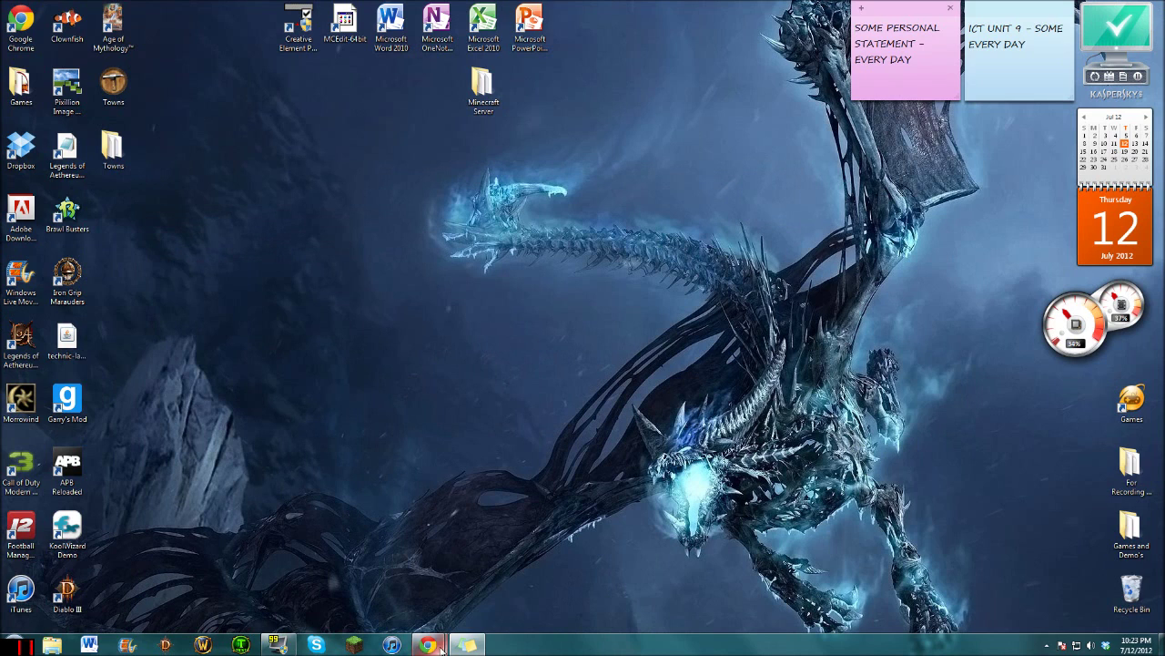
mouse_move(428, 644)
click(506, 559)
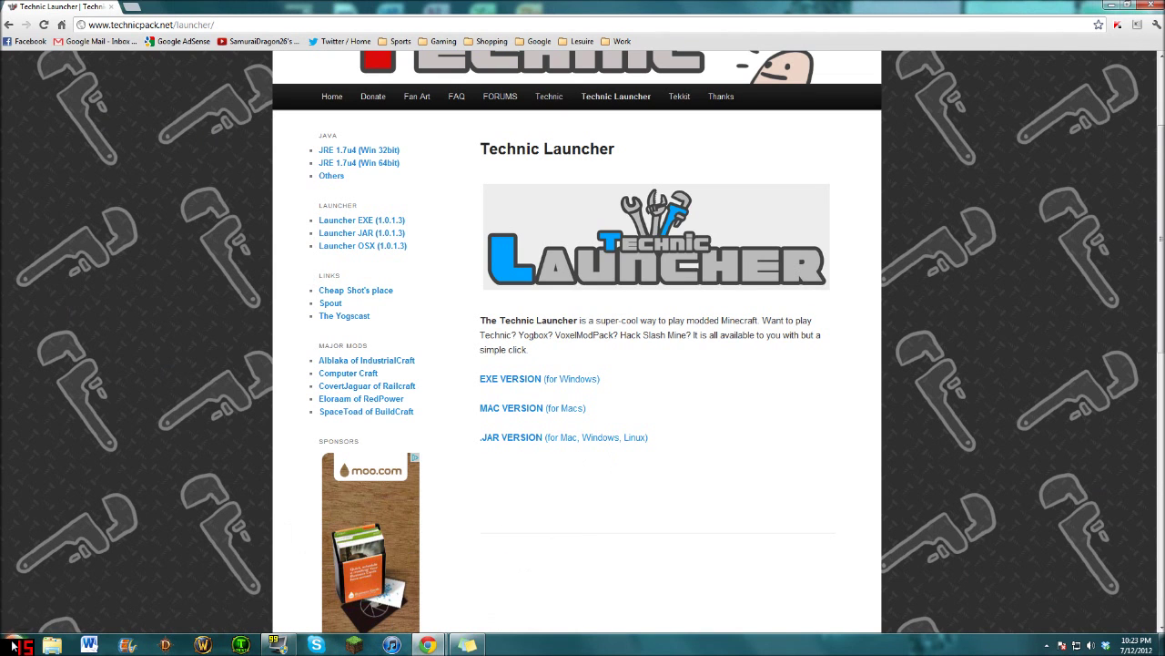
Find TechnicLauncher in the computer's Downloads folder and run it, accepting the security warning
click(13, 647)
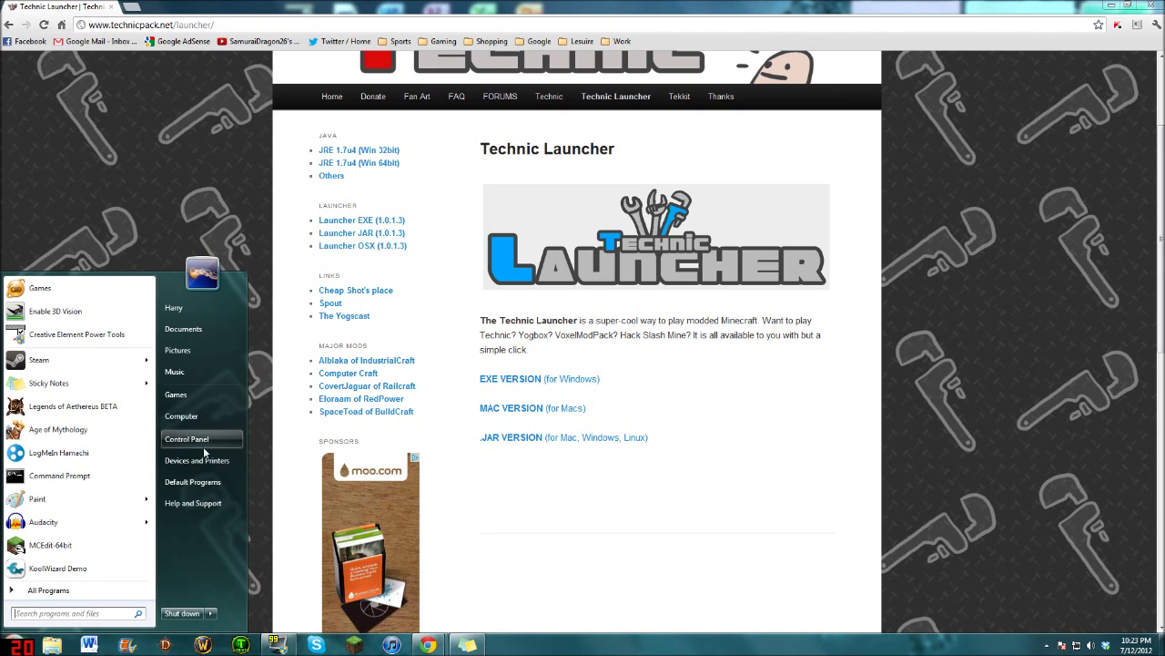
click(181, 415)
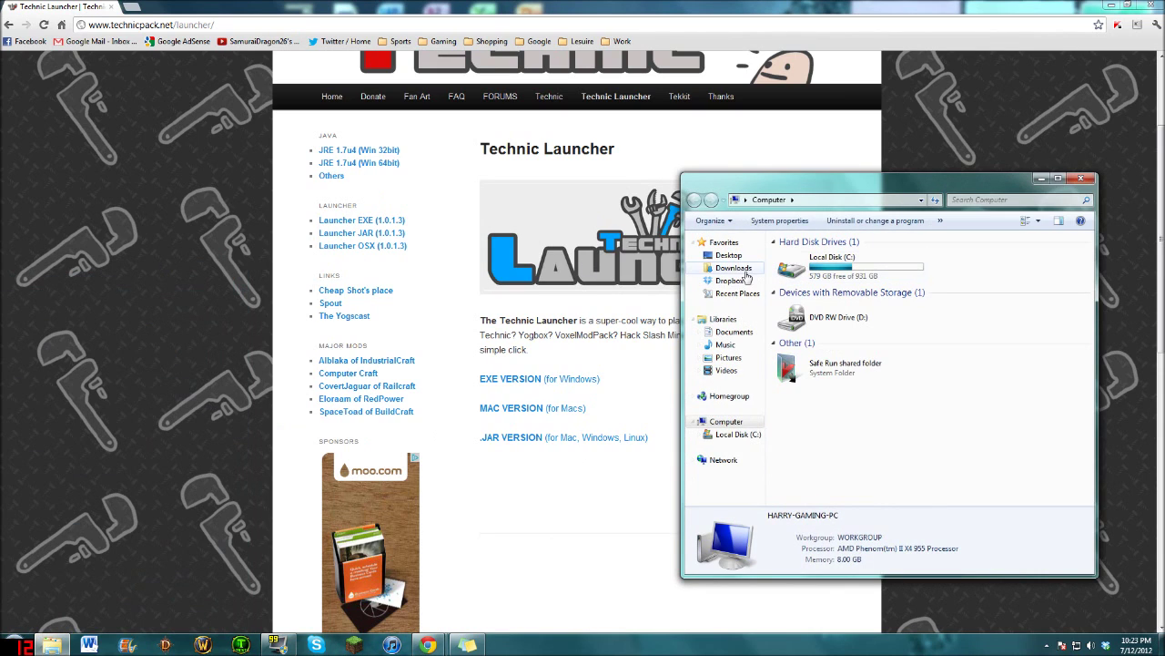
click(733, 267)
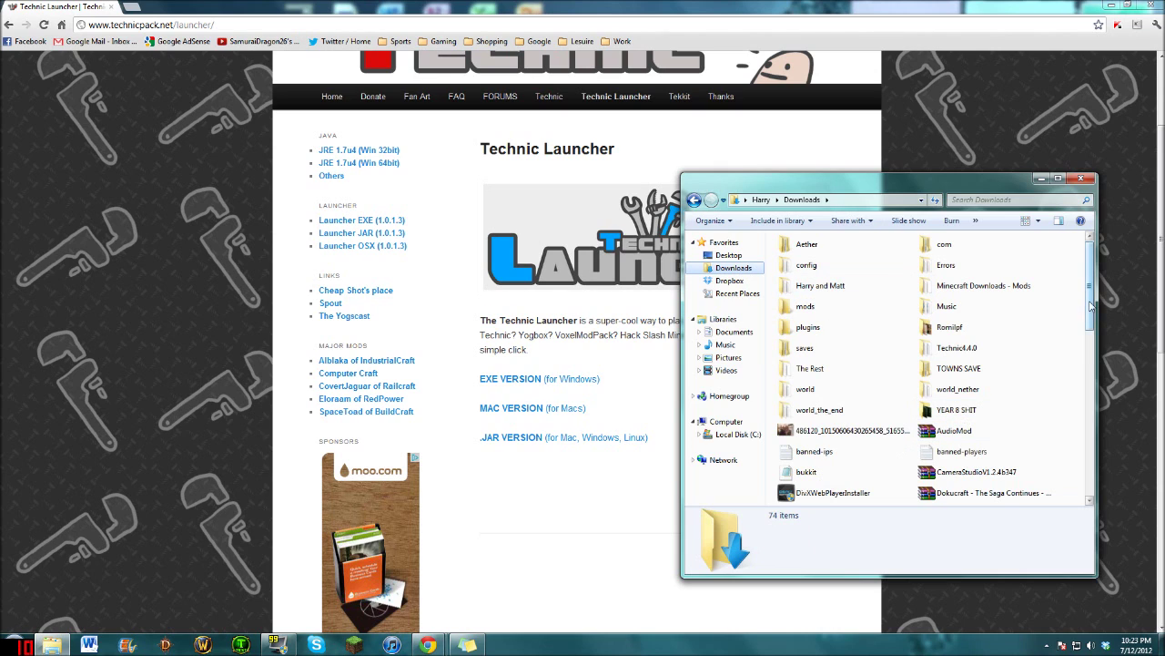
drag(1090, 314, 1091, 464)
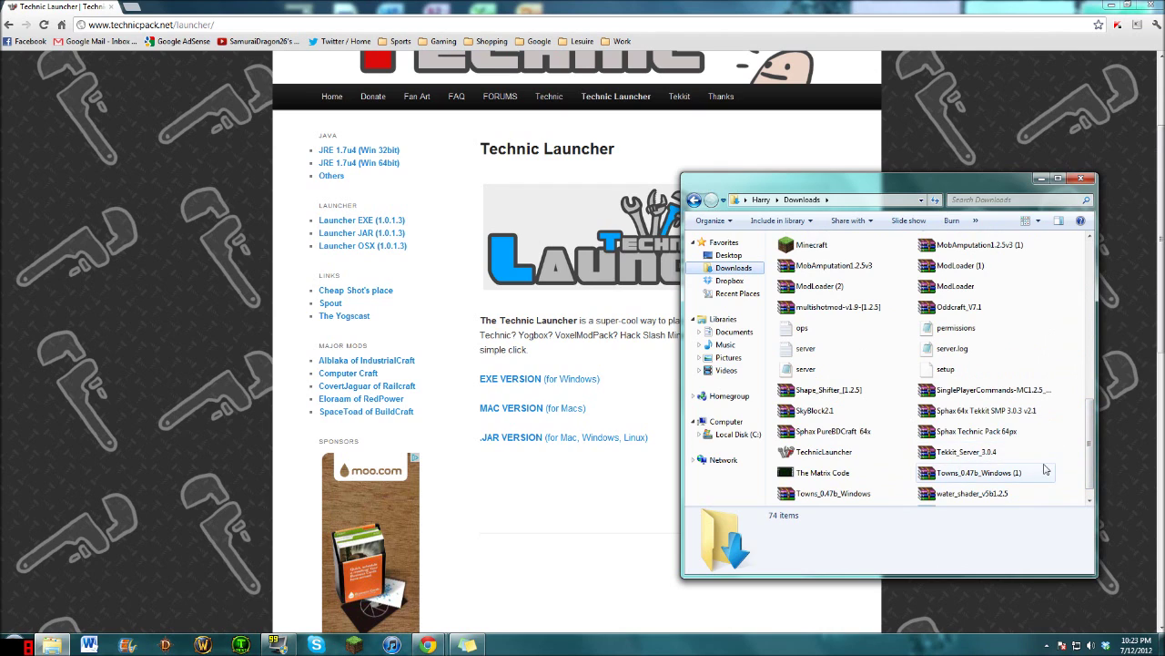
double_click(810, 455)
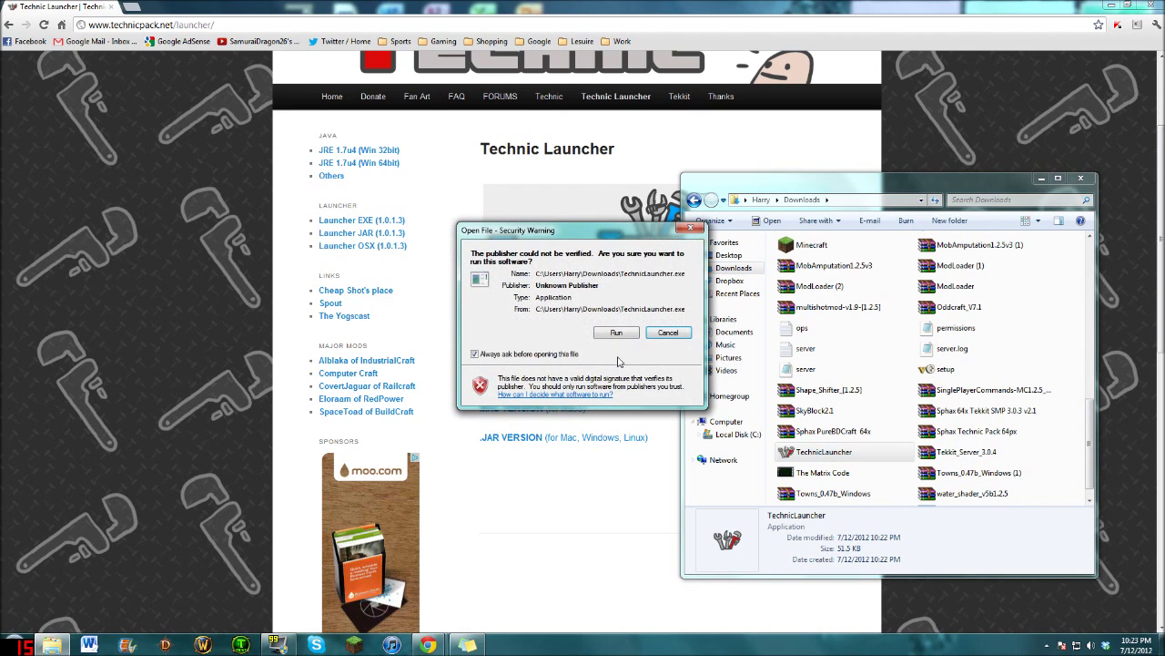
click(635, 336)
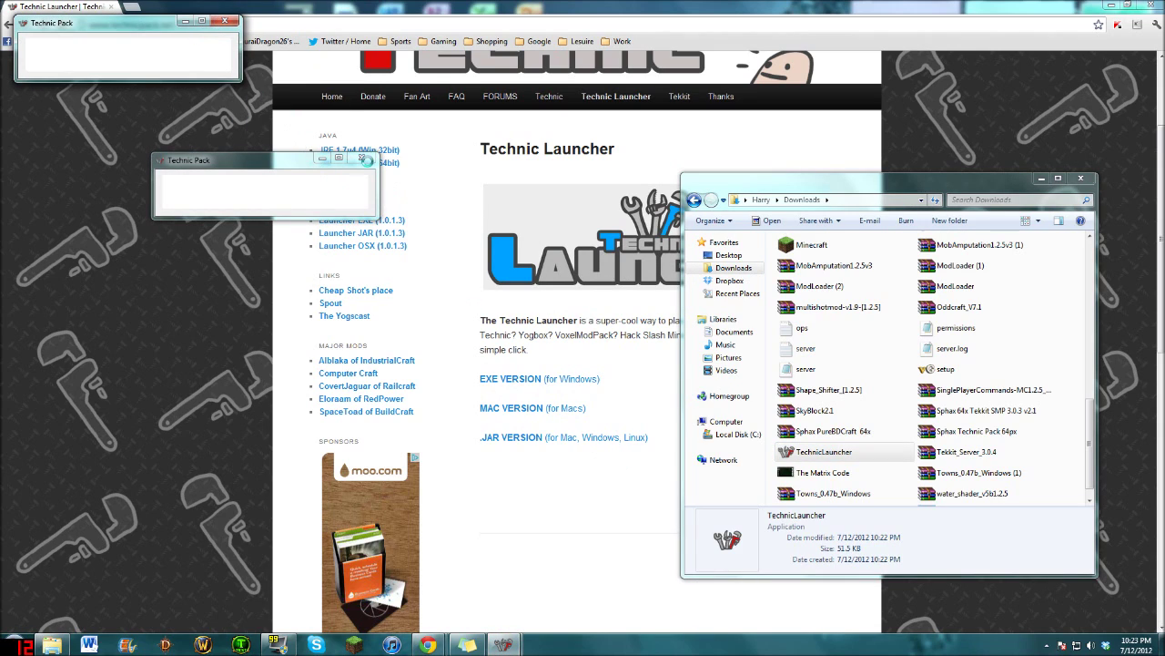
Close the duplicate Technic Pack window and continue past the Microsoft .NET Framework exception
click(364, 160)
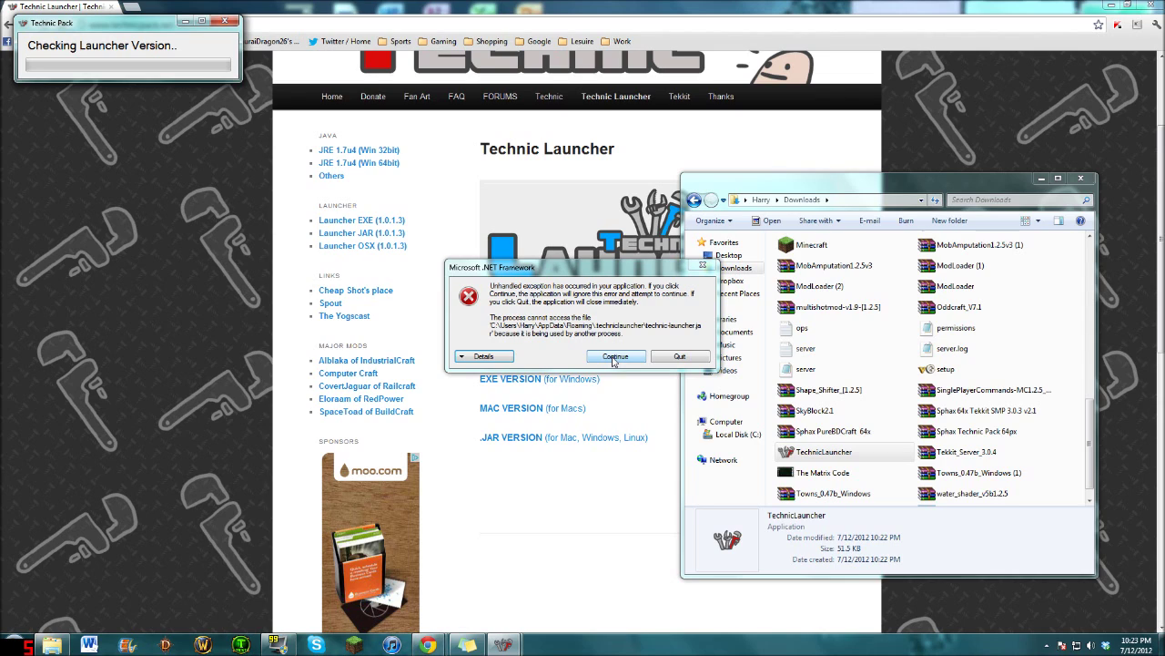
click(615, 356)
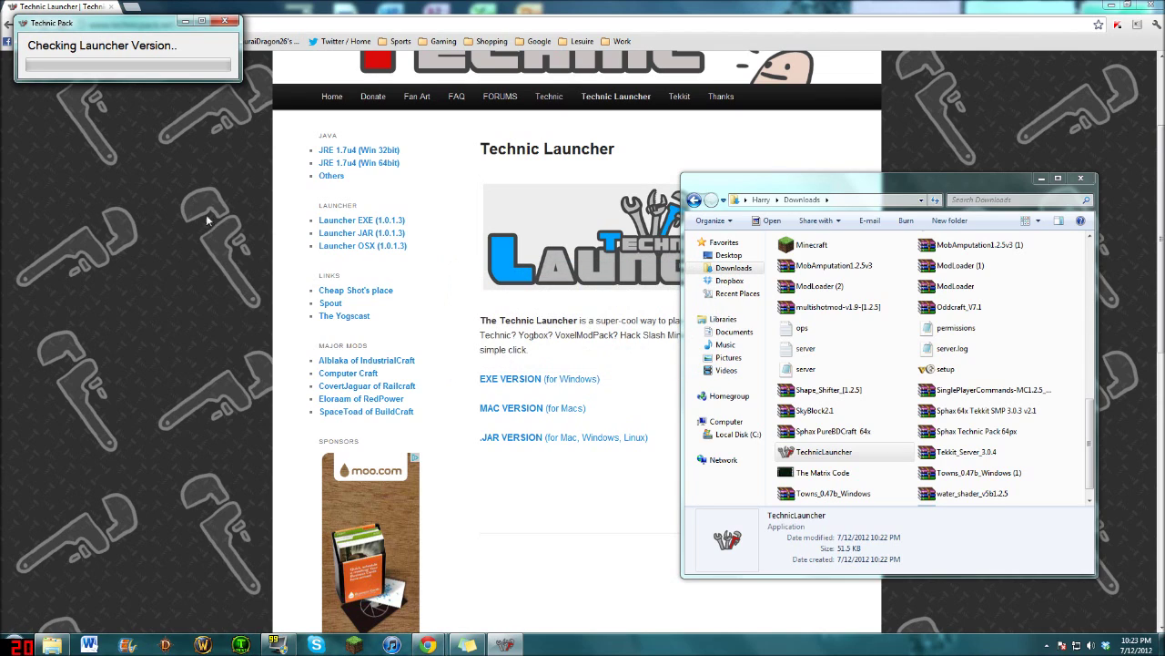
click(200, 22)
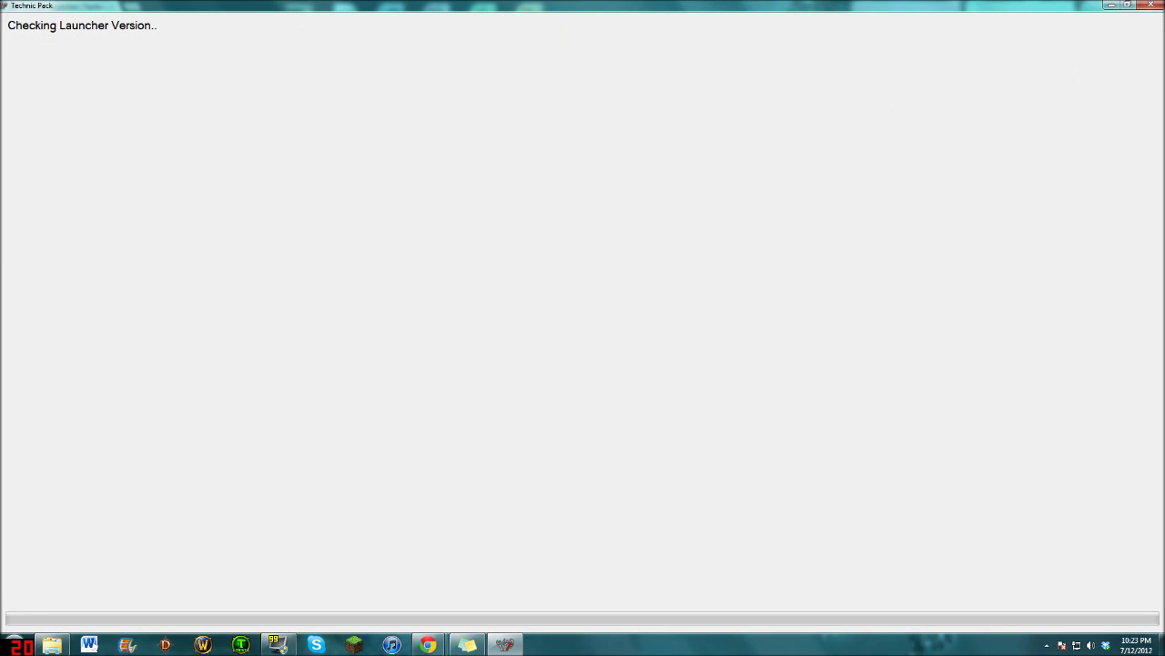
click(1128, 5)
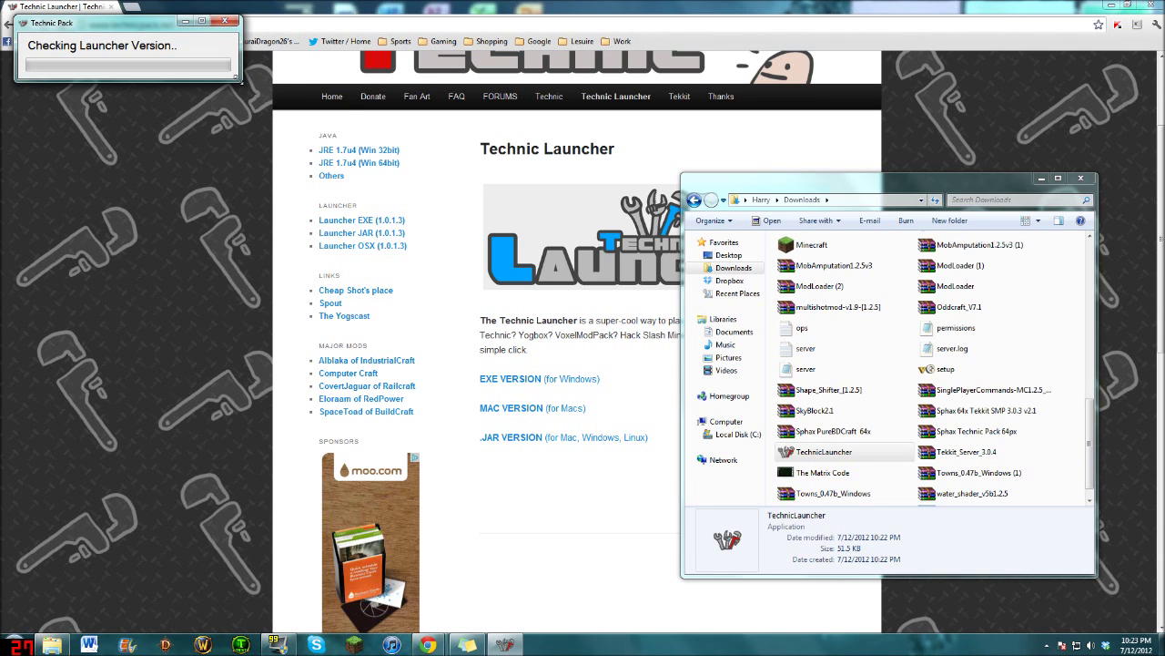
drag(234, 77, 278, 87)
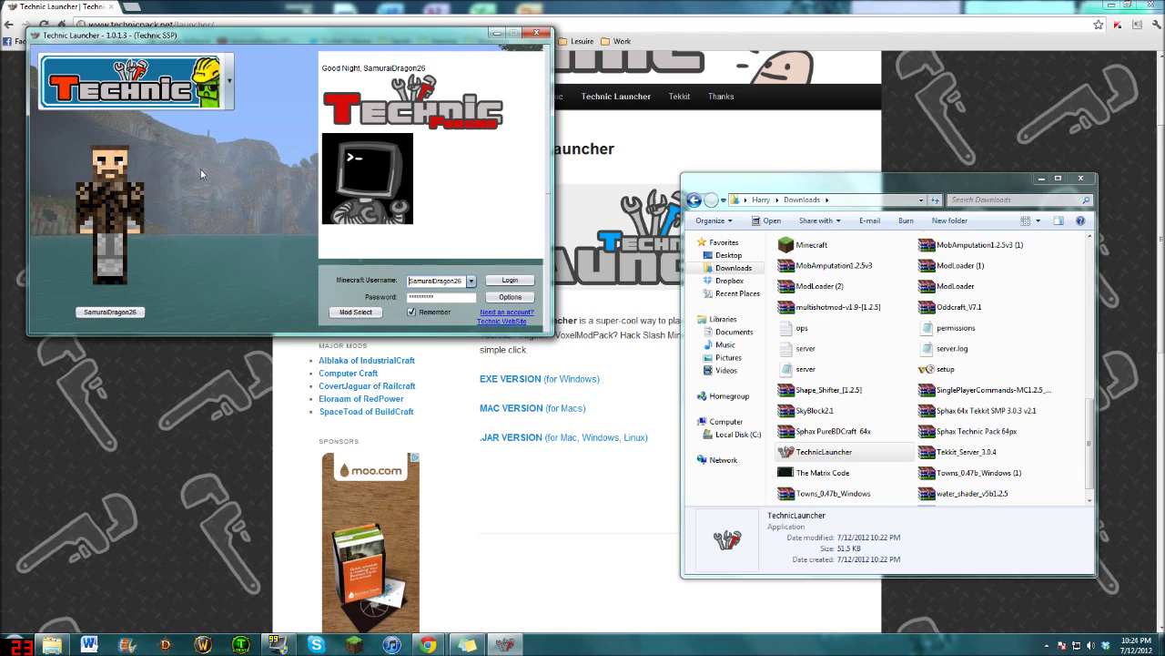
Examine the modpacks offered in the Technic Launcher's modpack list, keeping Technic selected
click(230, 80)
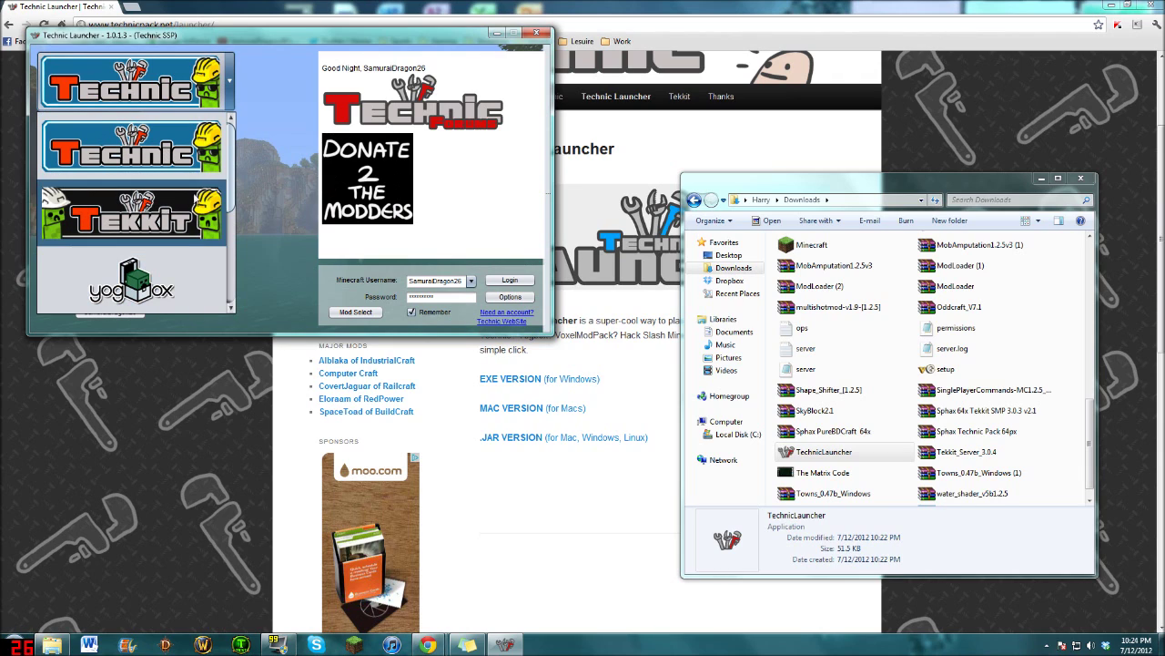
drag(234, 173, 234, 286)
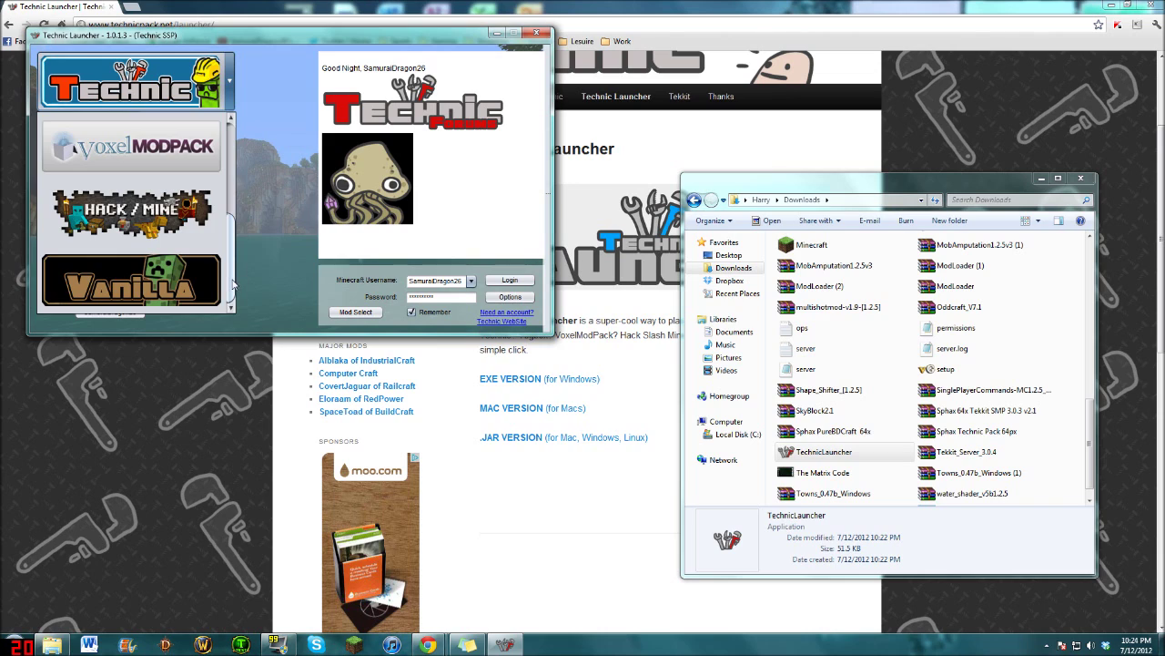
scroll(233, 284, up, 3)
scroll(232, 282, down, 3)
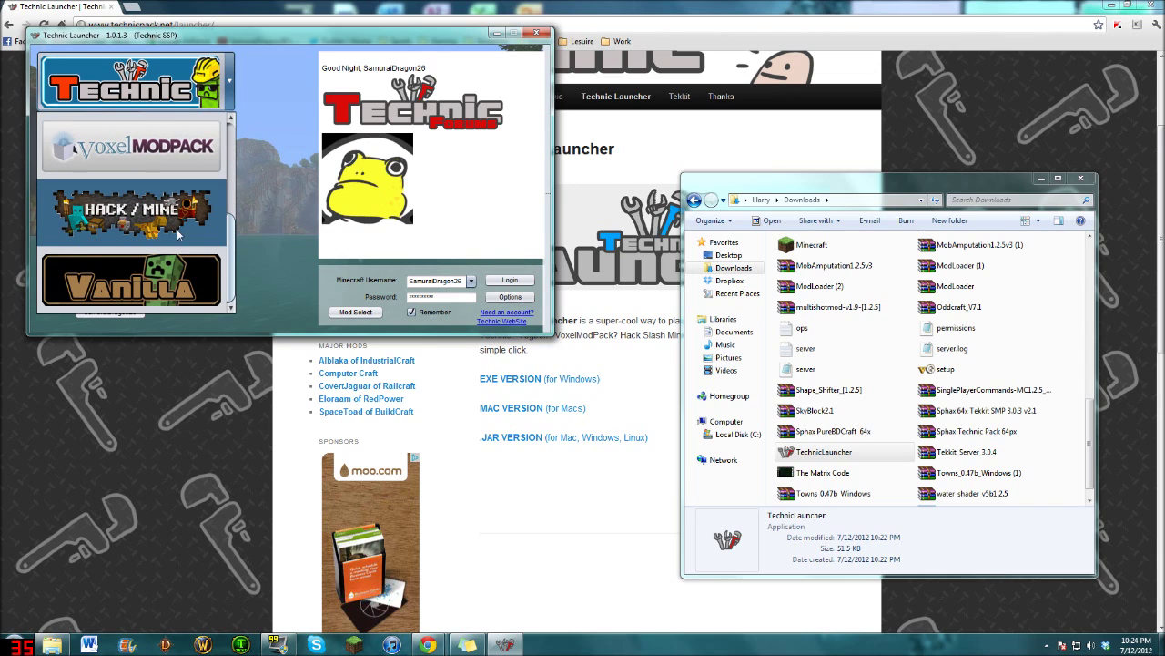
scroll(193, 289, up, 3)
scroll(202, 287, down, 3)
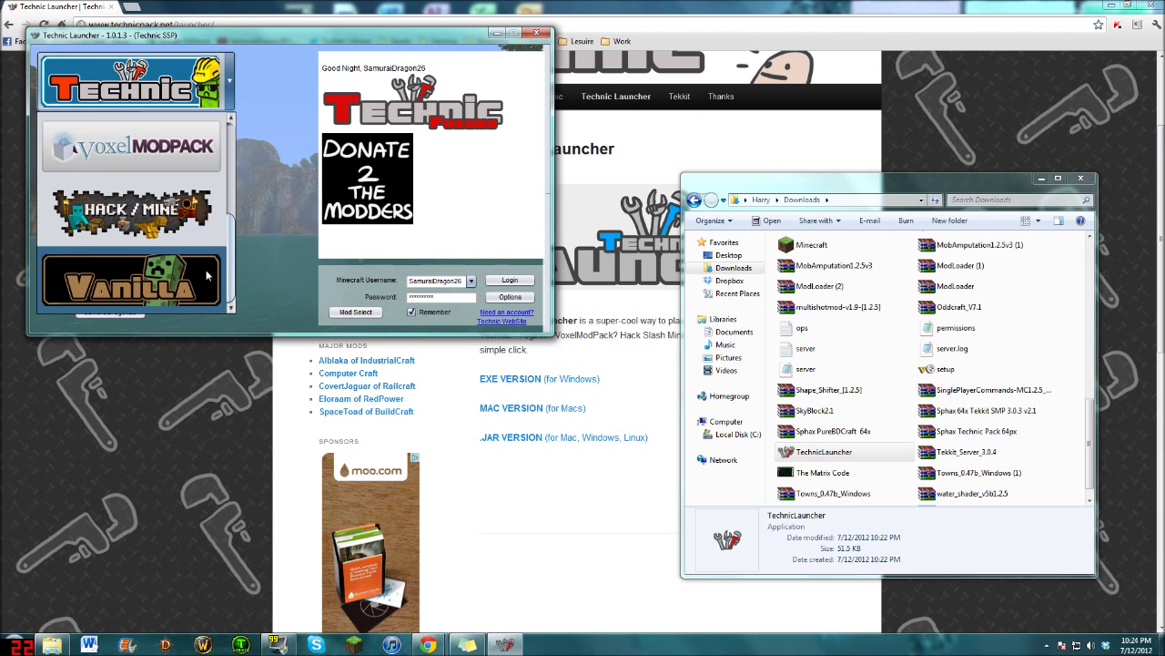
scroll(189, 278, up, 3)
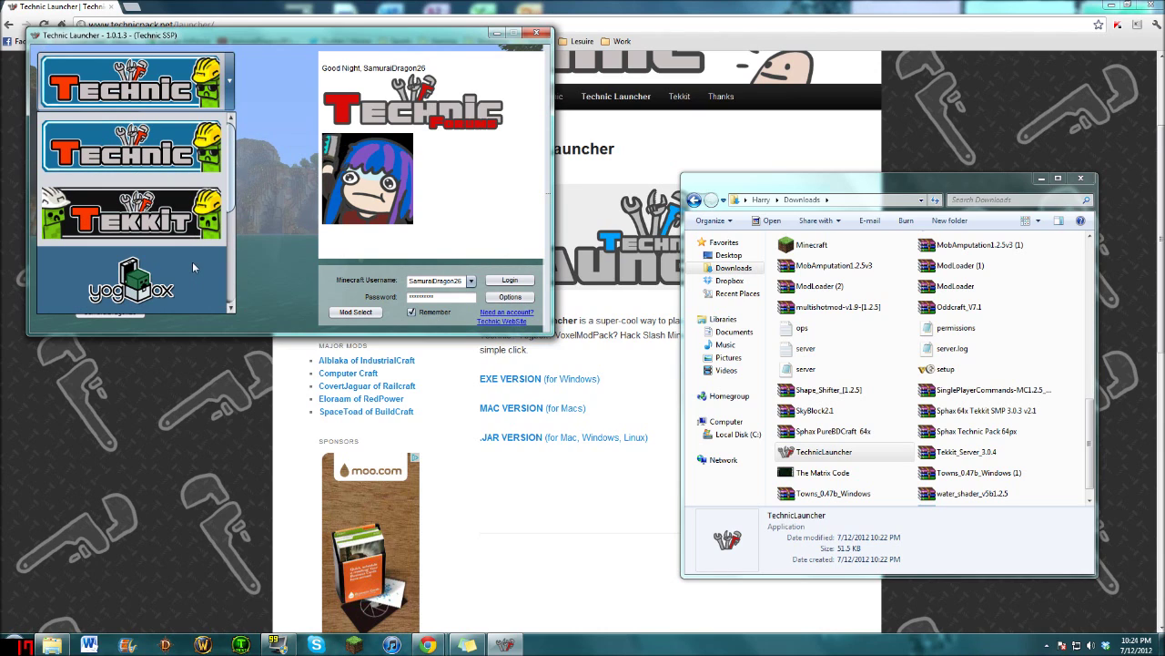
click(216, 167)
Select the Tekkit modpack in the launcher and log in with the remembered Minecraft account
click(225, 82)
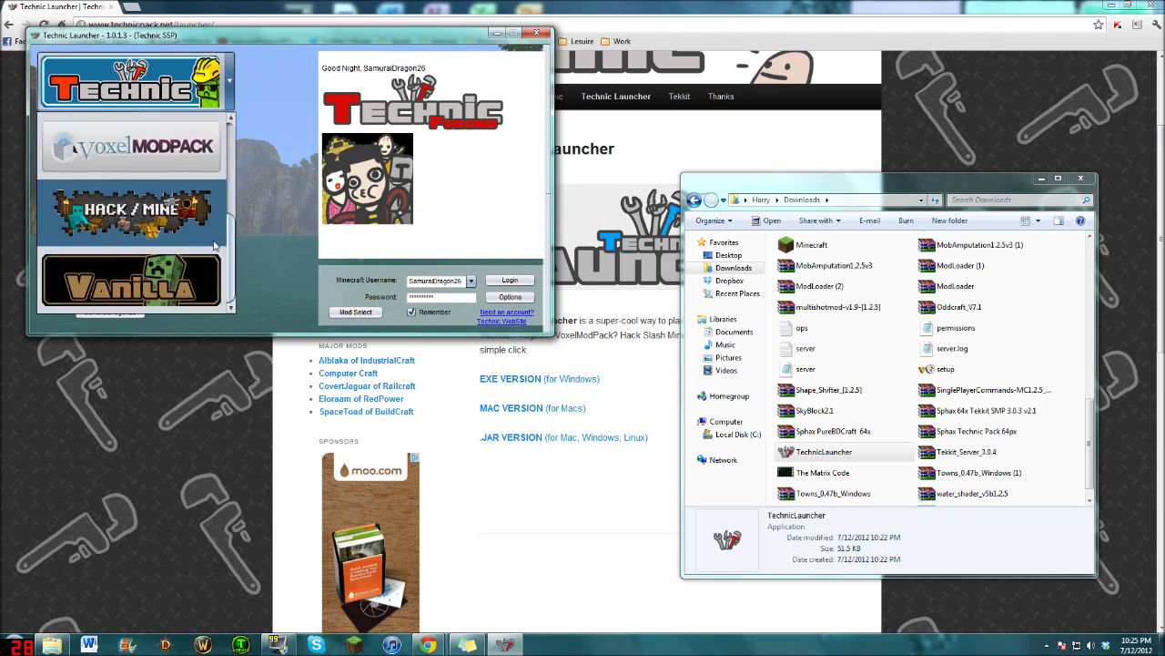
scroll(179, 160, up, 1)
scroll(182, 173, up, 2)
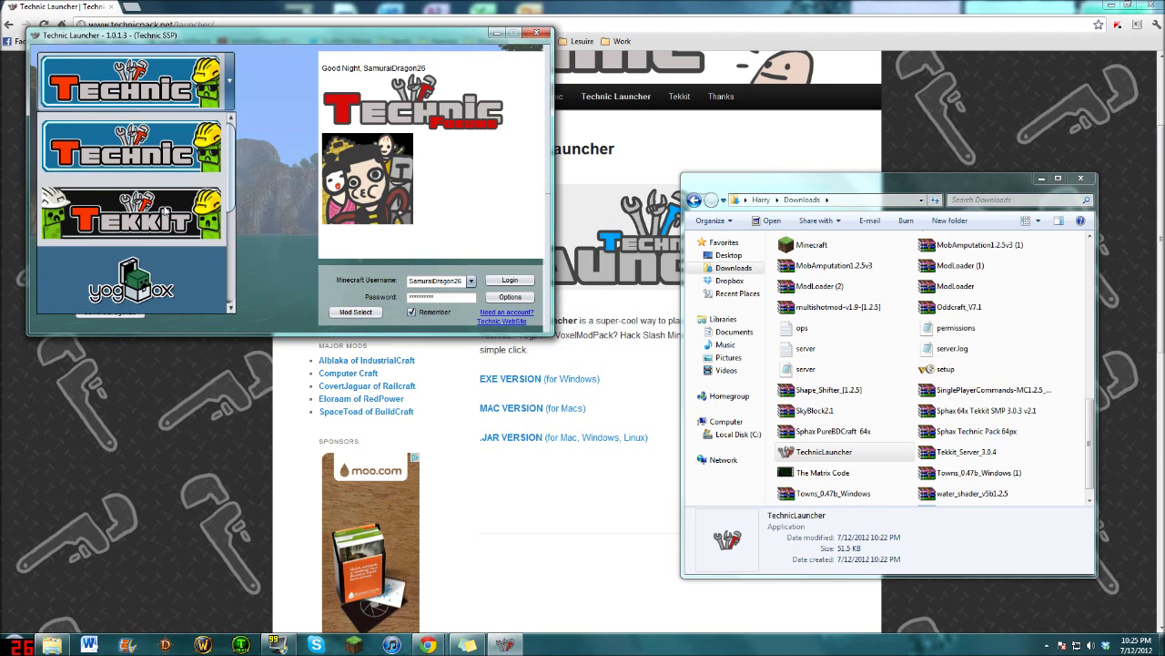
click(204, 225)
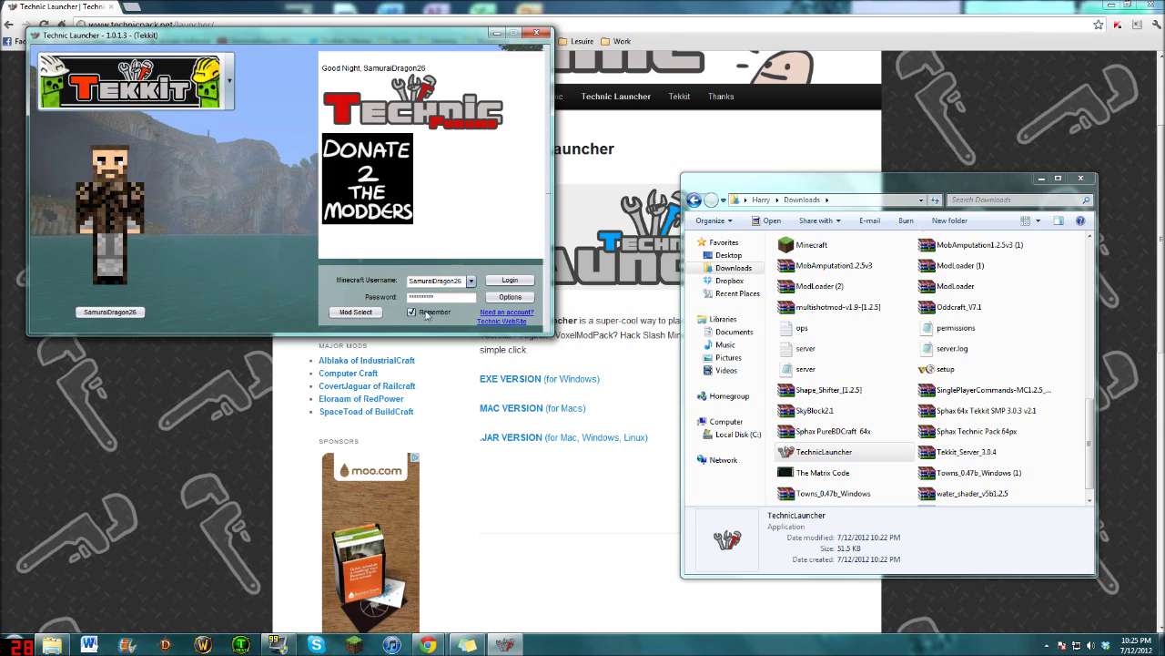
click(518, 284)
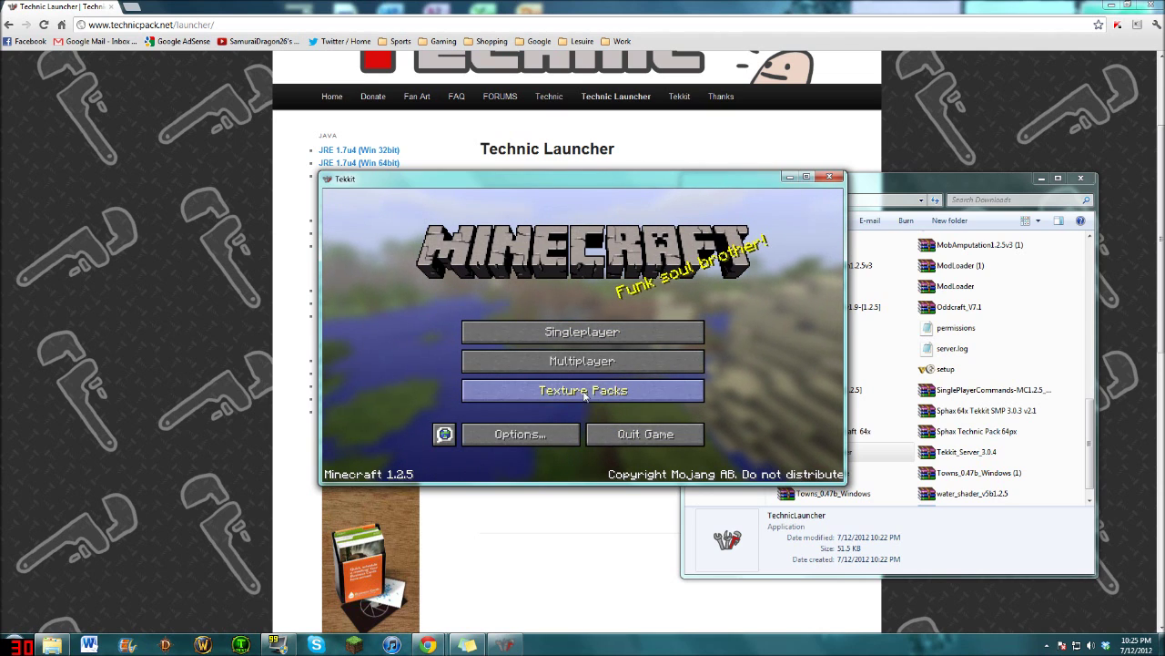
Open the texture pack selection screen in the Tekkit game
click(542, 393)
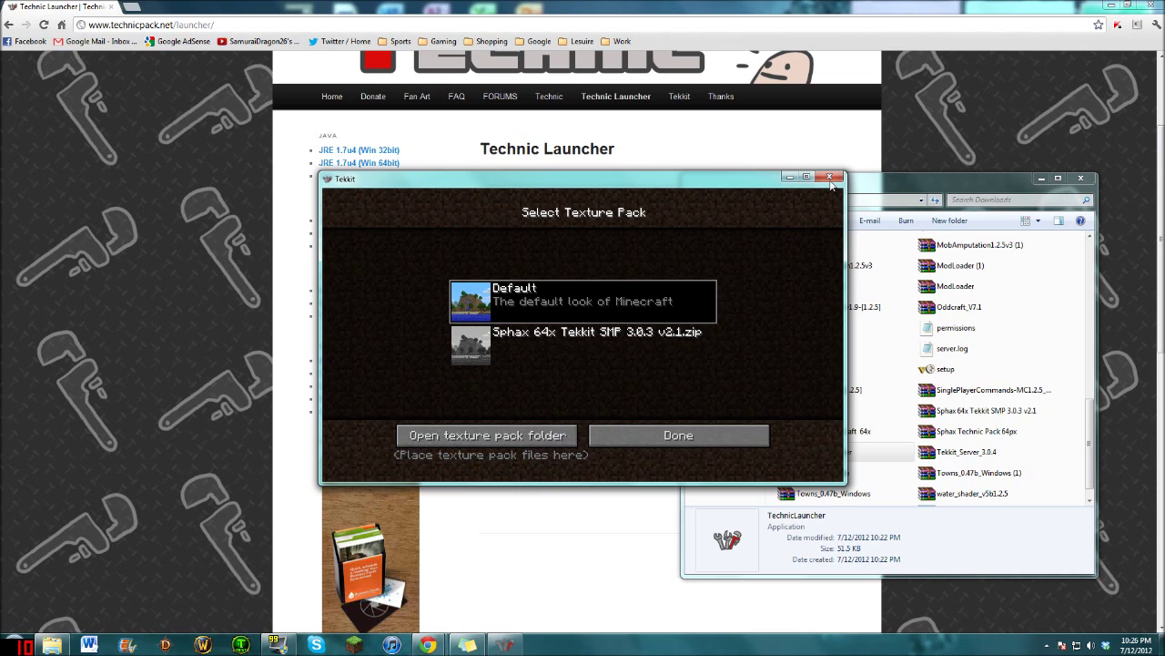
mouse_move(497, 652)
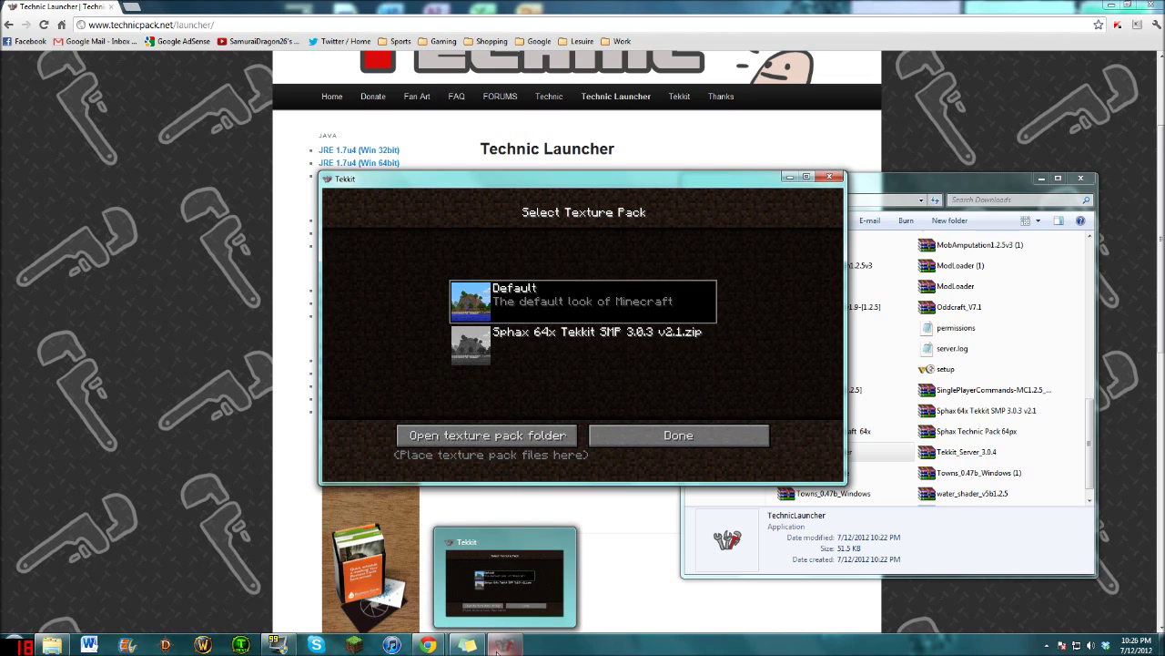